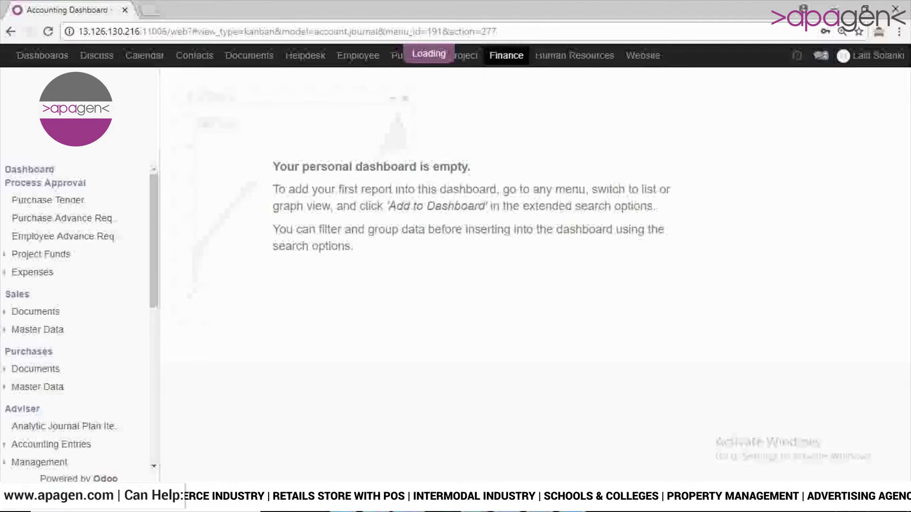
# Step: Scroll the Accounting Dashboard to see the General Expenses and bank journal cards
pyautogui.scroll(-2, 76, 284)
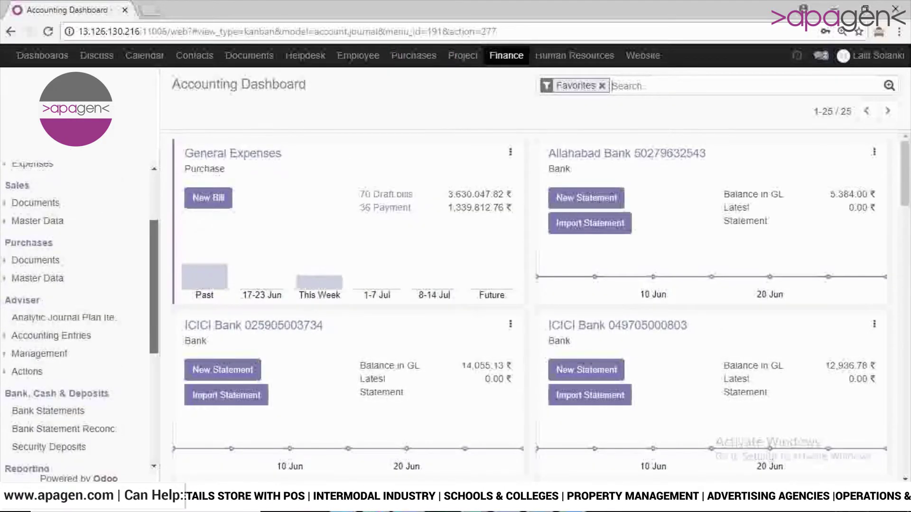
# Step: Open the draft 8,354.40 ₹ vendor bill for PO00255 from the Vendor Bills list
pyautogui.click(36, 259)
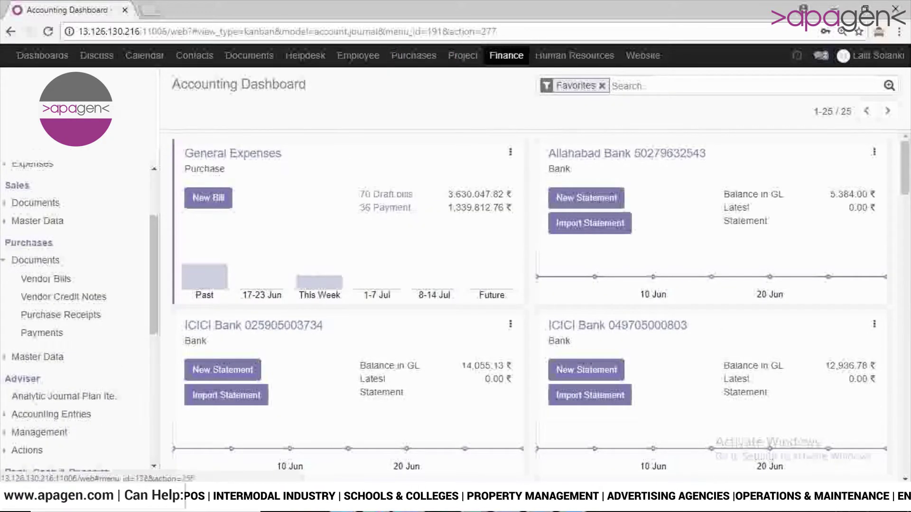
pyautogui.click(46, 279)
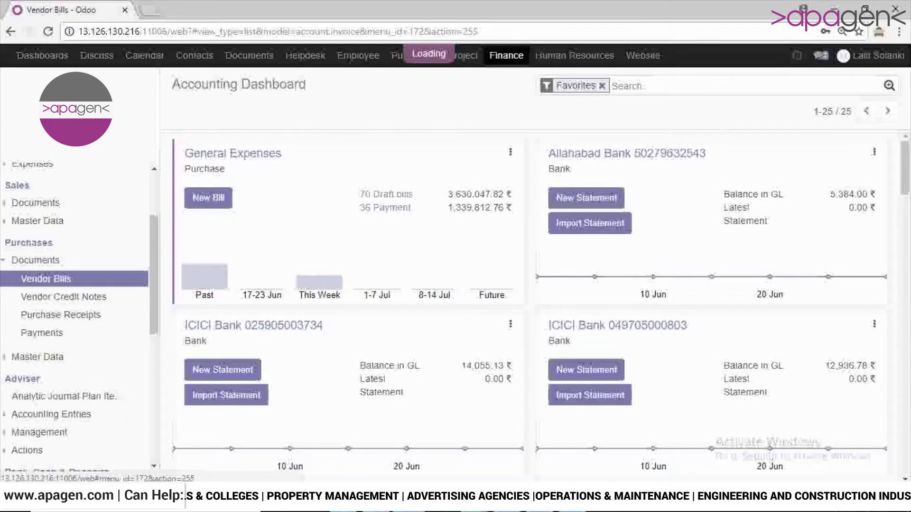
pyautogui.scroll(-10, 530, 304)
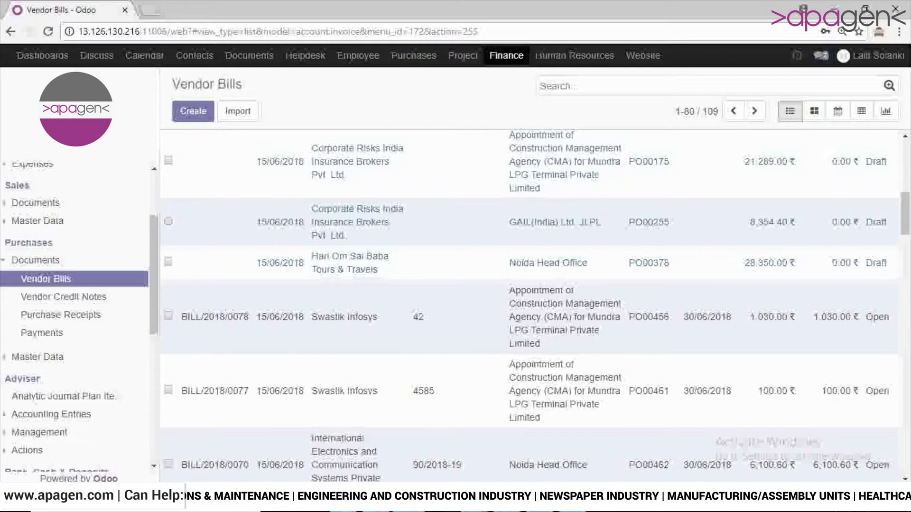
pyautogui.click(530, 222)
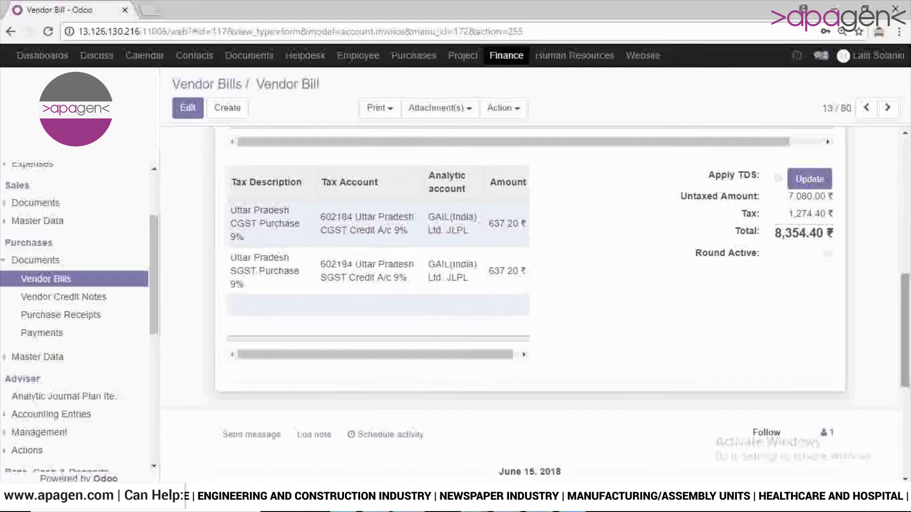
# Step: Open purchase order PO00255 via the bill's Purchase Order Reference
pyautogui.moveTo(905, 329); pyautogui.dragTo(905, 194)
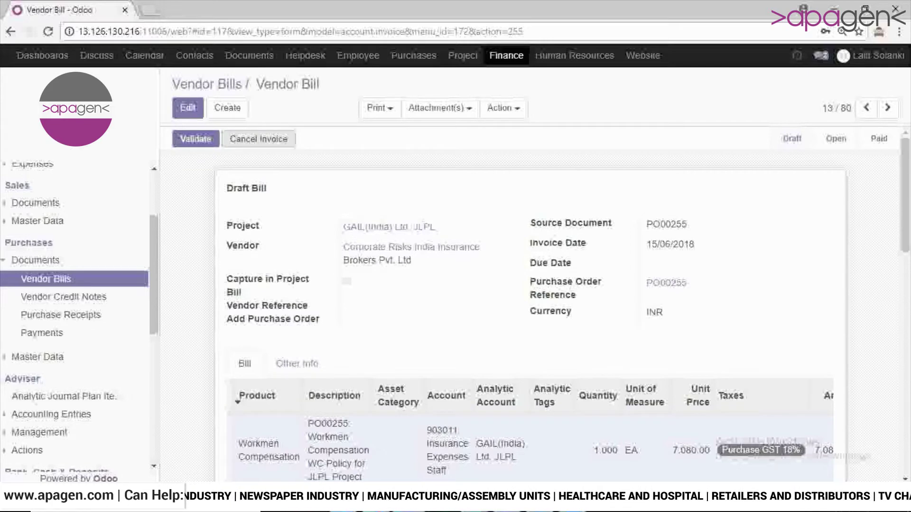
pyautogui.moveTo(905, 199)
pyautogui.mouseDown()
pyautogui.moveTo(905, 212)
pyautogui.moveTo(905, 198)
pyautogui.mouseUp()
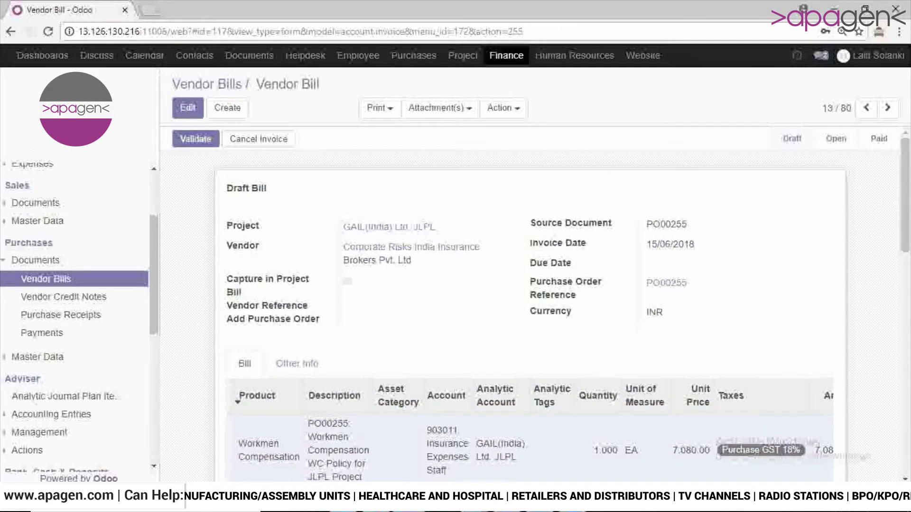
pyautogui.moveTo(905, 200)
pyautogui.mouseDown()
pyautogui.moveTo(905, 289)
pyautogui.moveTo(905, 212)
pyautogui.mouseUp()
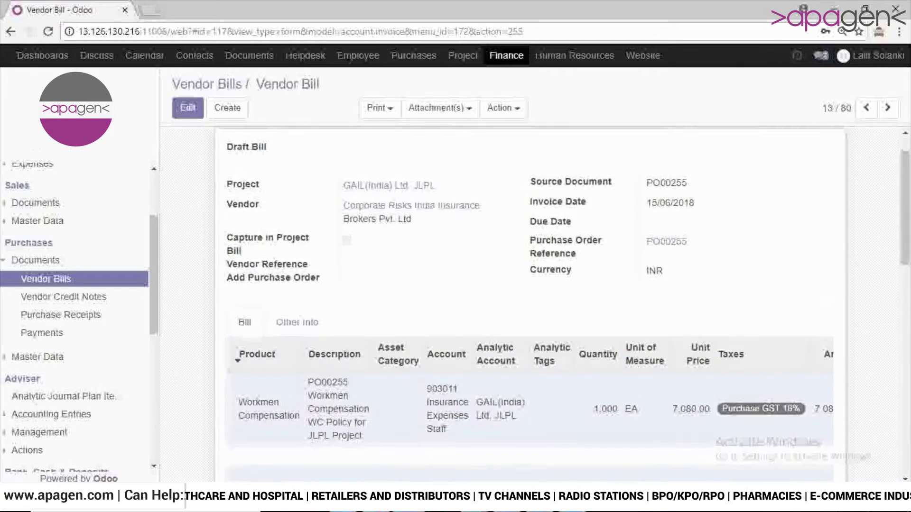
pyautogui.click(666, 241)
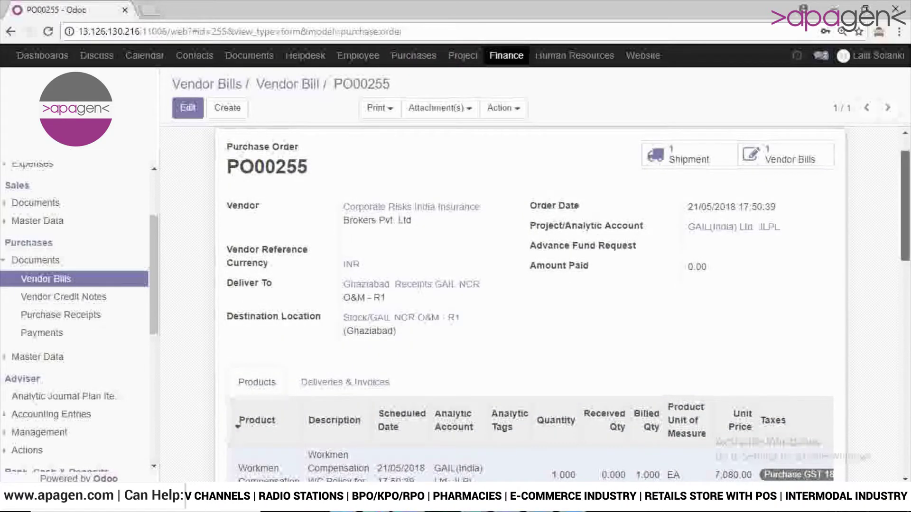
# Step: Open receipt GHZ/IN/00028 and check its Workmen Compensation line shows 0.000 done
pyautogui.scroll(-5, 521, 285)
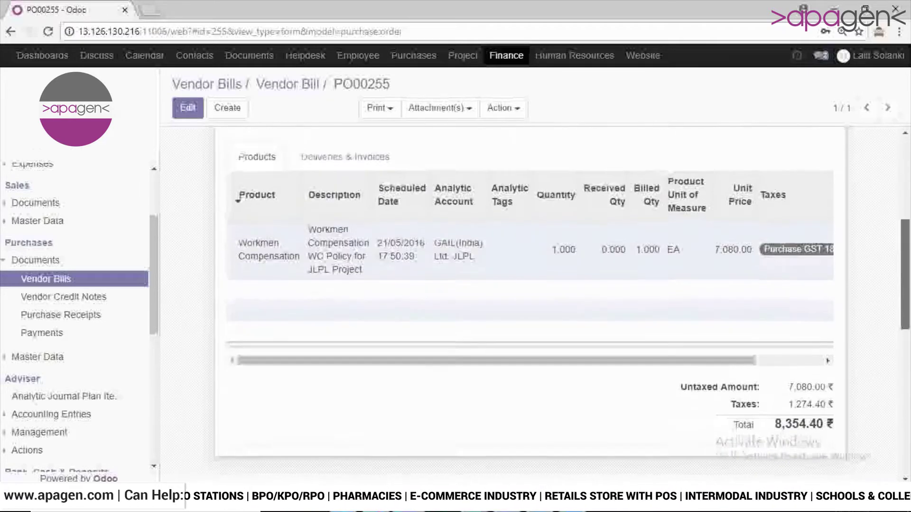
pyautogui.scroll(5, 522, 285)
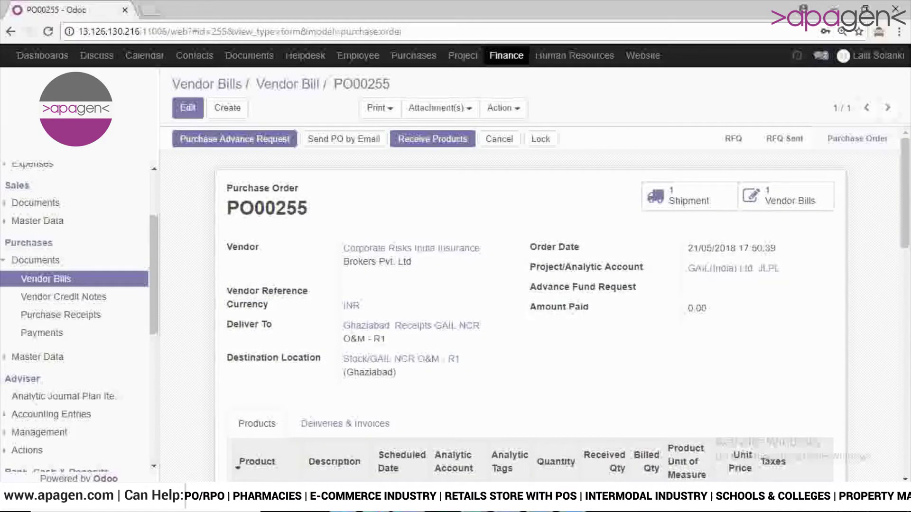
pyautogui.click(689, 195)
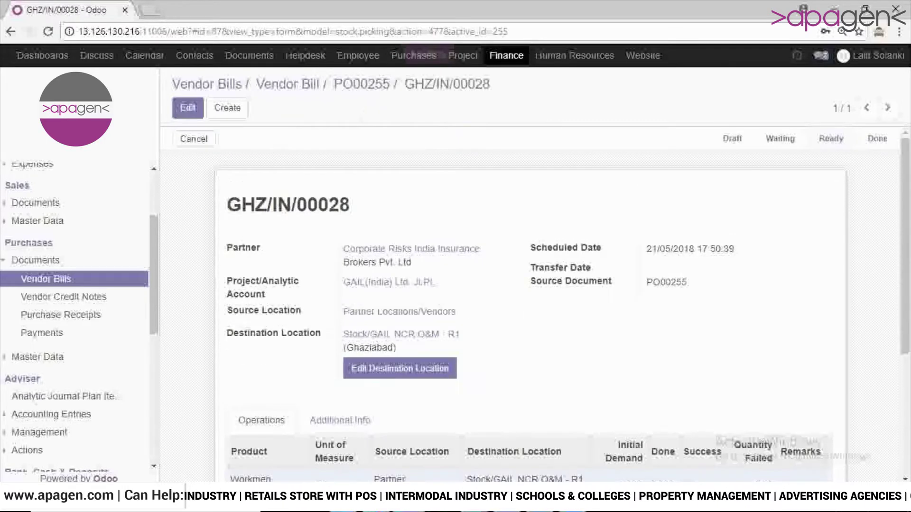
pyautogui.scroll(-4, 522, 304)
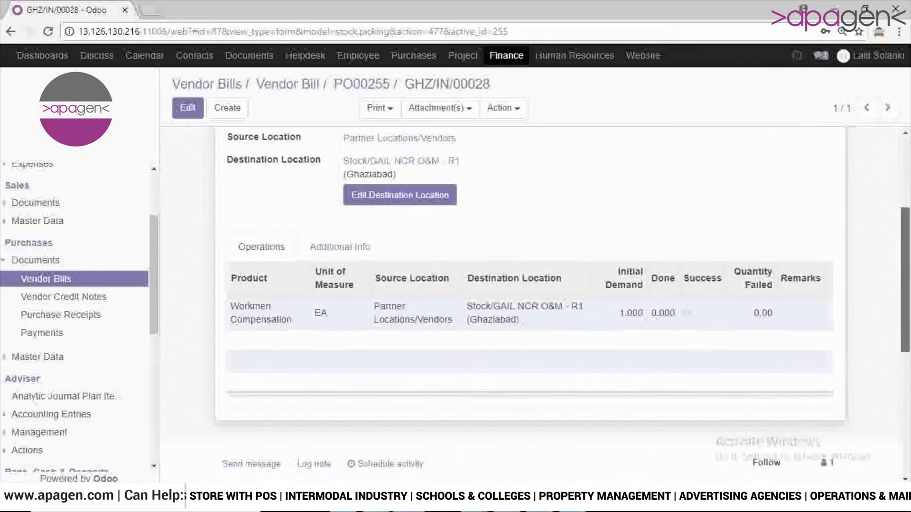
pyautogui.scroll(4, 521, 304)
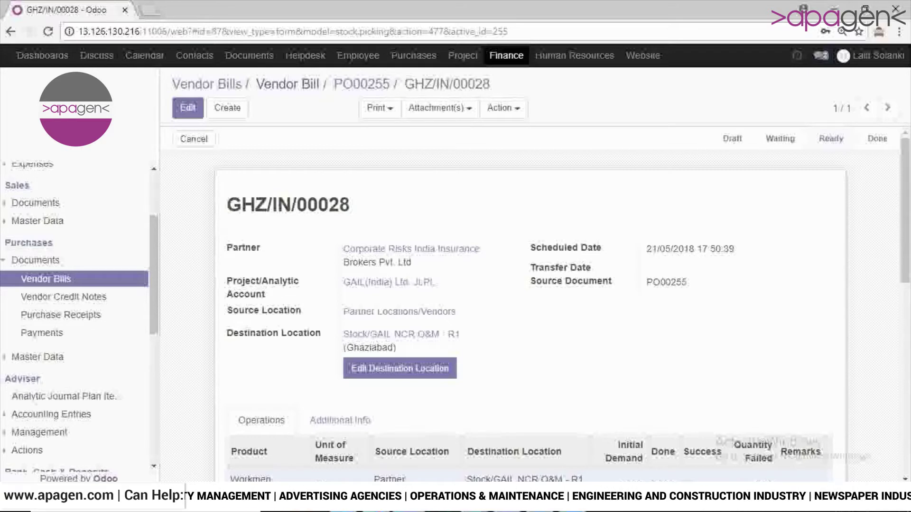
# Step: Return to the draft PO00255 bill in edit mode and review its journal details
pyautogui.click(287, 84)
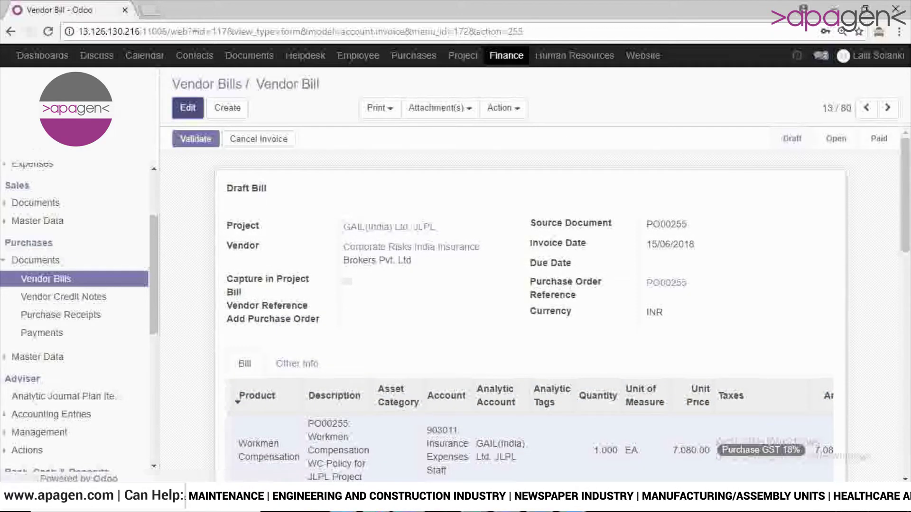
pyautogui.click(187, 108)
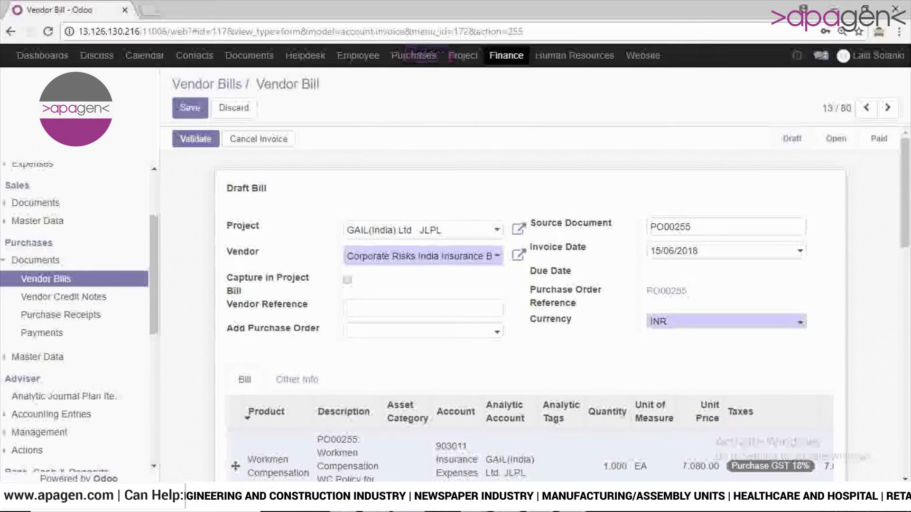
pyautogui.click(297, 380)
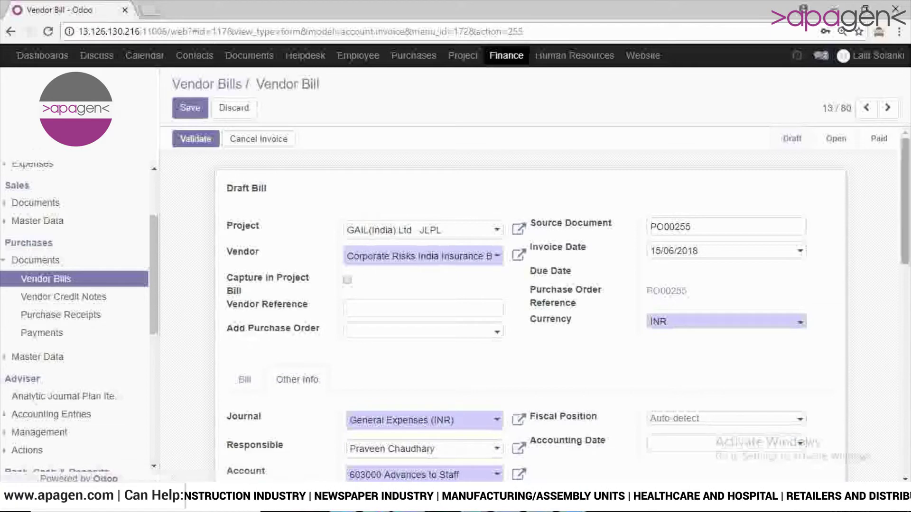
pyautogui.scroll(-6, 530, 303)
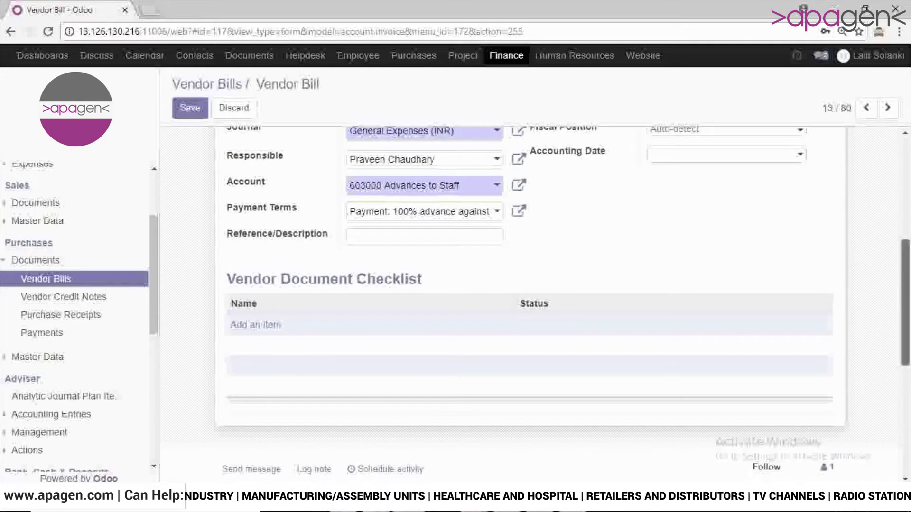
pyautogui.scroll(2, 530, 303)
pyautogui.scroll(5, 530, 304)
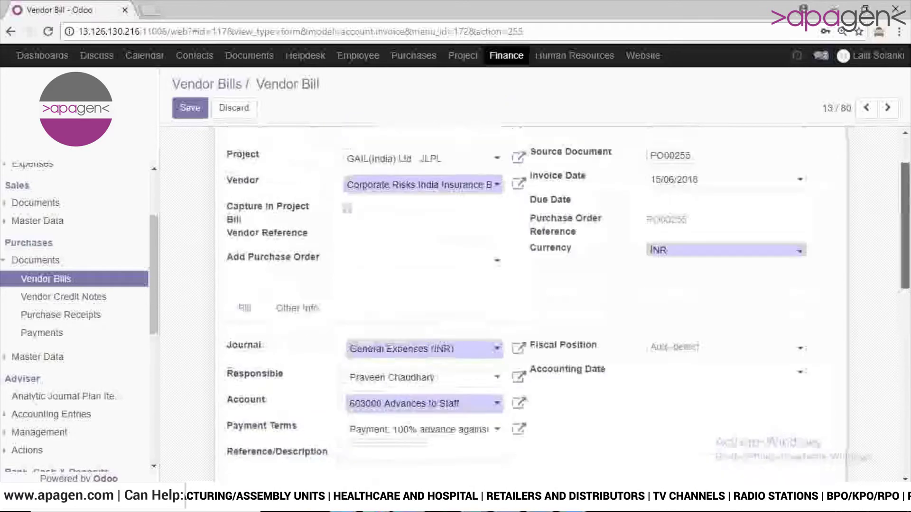
pyautogui.scroll(-5, 529, 303)
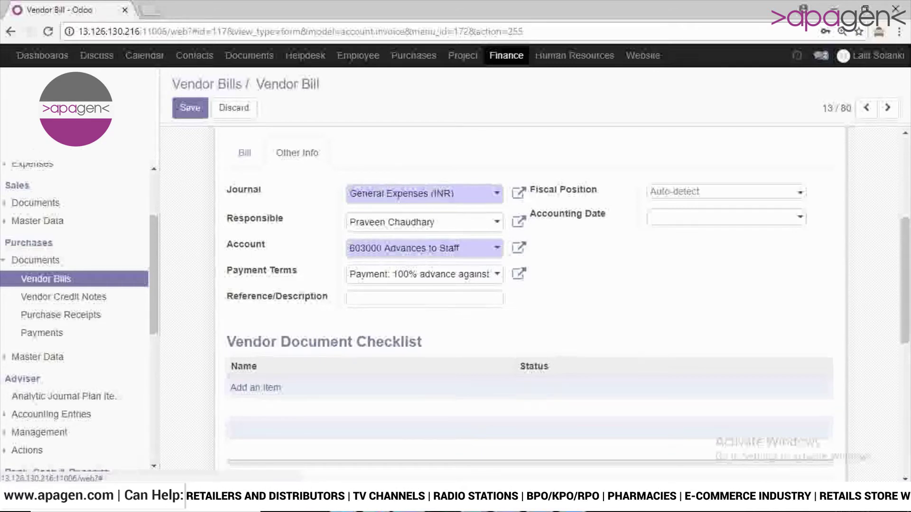
pyautogui.scroll(1, 530, 304)
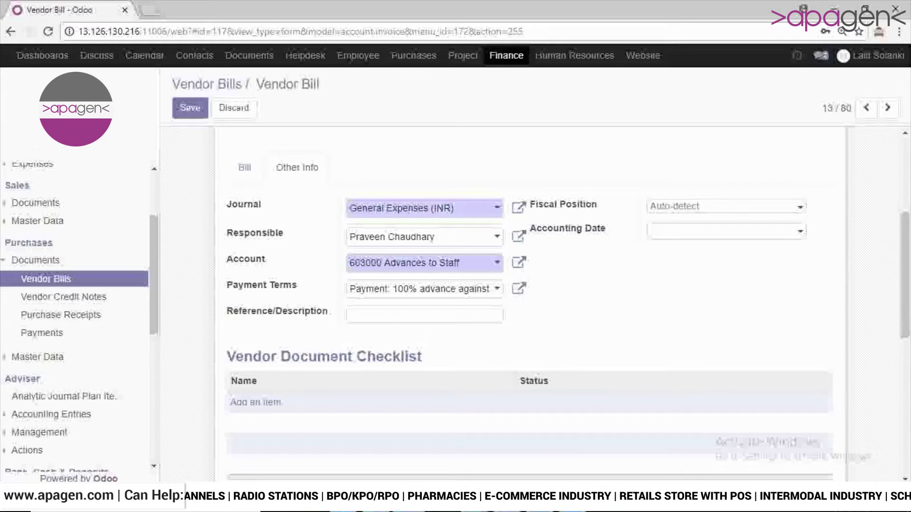
pyautogui.scroll(2, 530, 304)
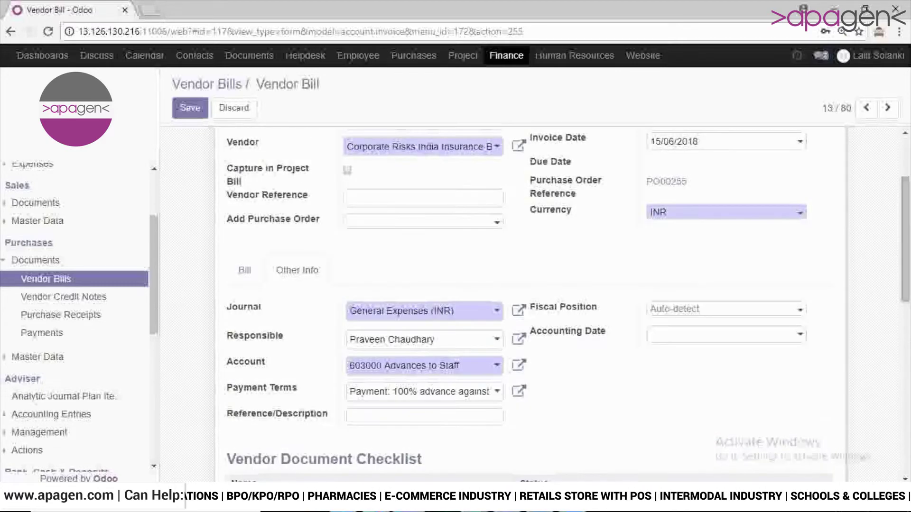
# Step: Apply TDS @ 5% on the invoice lines and update the bill totals
pyautogui.click(244, 270)
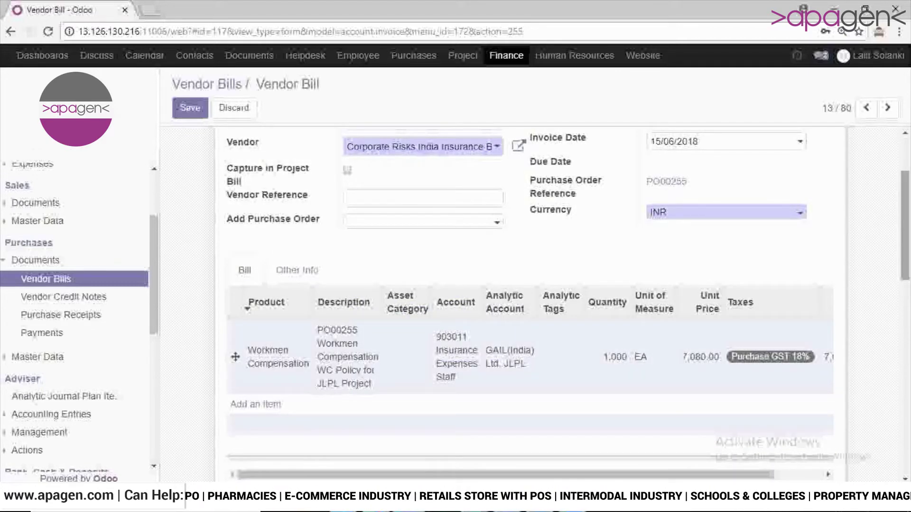
pyautogui.scroll(-4, 530, 303)
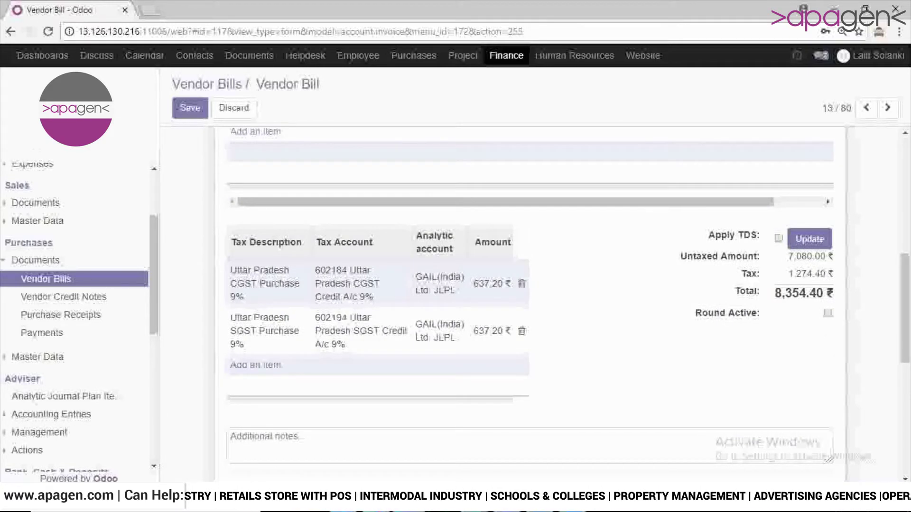
pyautogui.click(778, 238)
pyautogui.click(821, 251)
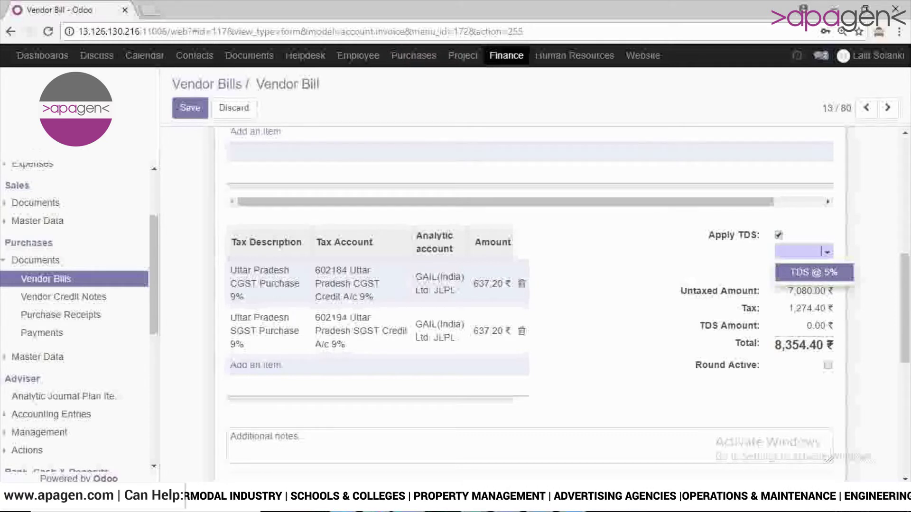
pyautogui.click(814, 272)
pyautogui.click(796, 278)
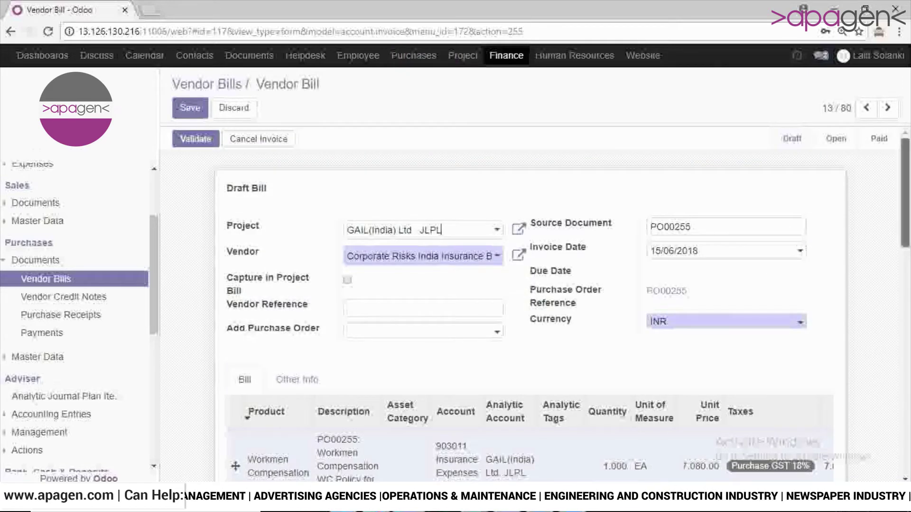
# Step: Save and validate the draft bill, making it BILL/2018/0079
pyautogui.moveTo(905, 204)
pyautogui.mouseDown()
pyautogui.moveTo(905, 375)
pyautogui.moveTo(905, 202)
pyautogui.mouseUp()
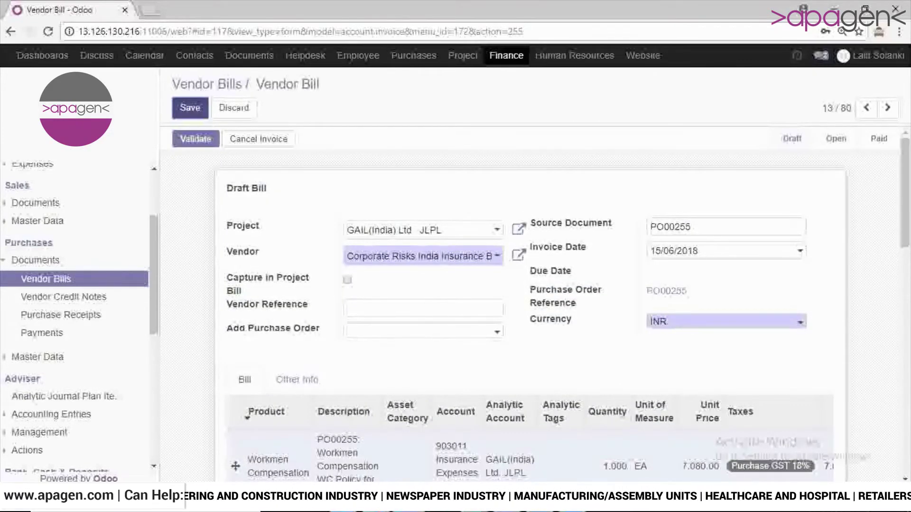
pyautogui.click(190, 108)
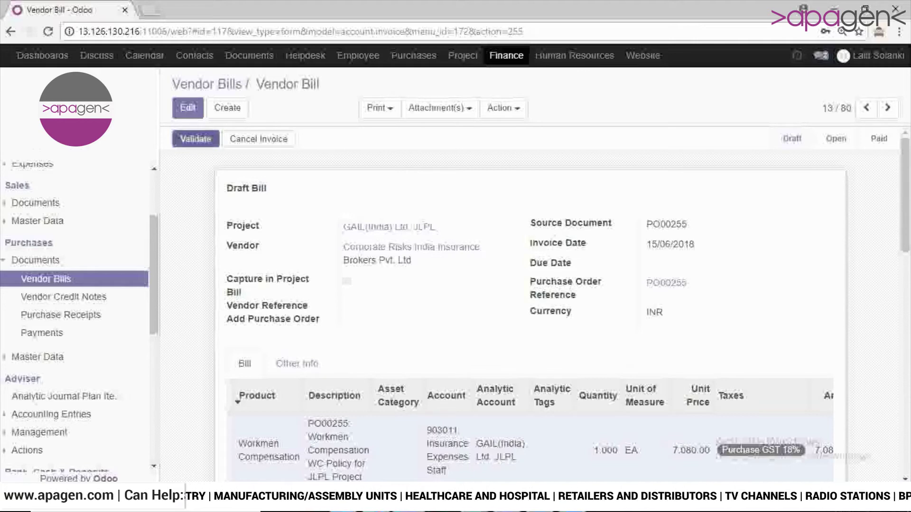
pyautogui.click(195, 138)
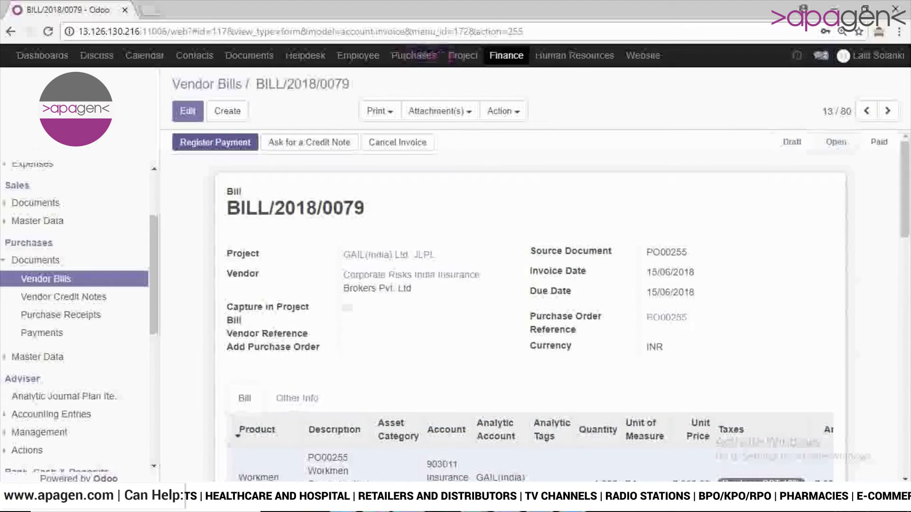
pyautogui.moveTo(905, 178)
pyautogui.mouseDown()
pyautogui.moveTo(905, 208)
pyautogui.moveTo(905, 175)
pyautogui.mouseUp()
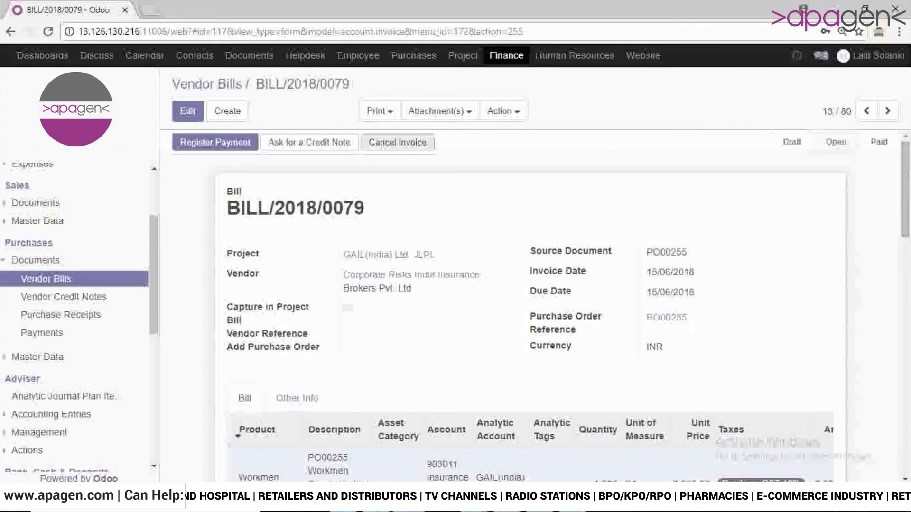
# Step: Start a payment for BILL/2018/0079 of 8,000.00 INR, noting the -354.40 difference
pyautogui.click(215, 142)
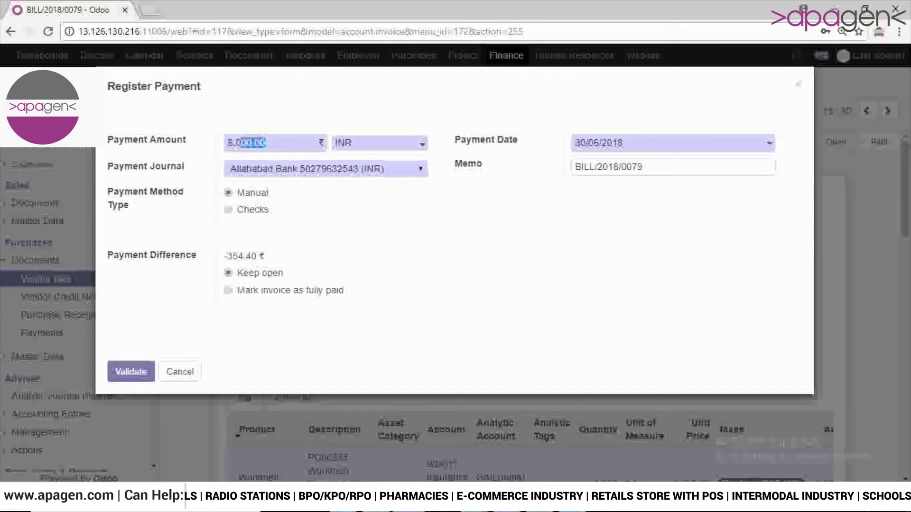
pyautogui.click(258, 143)
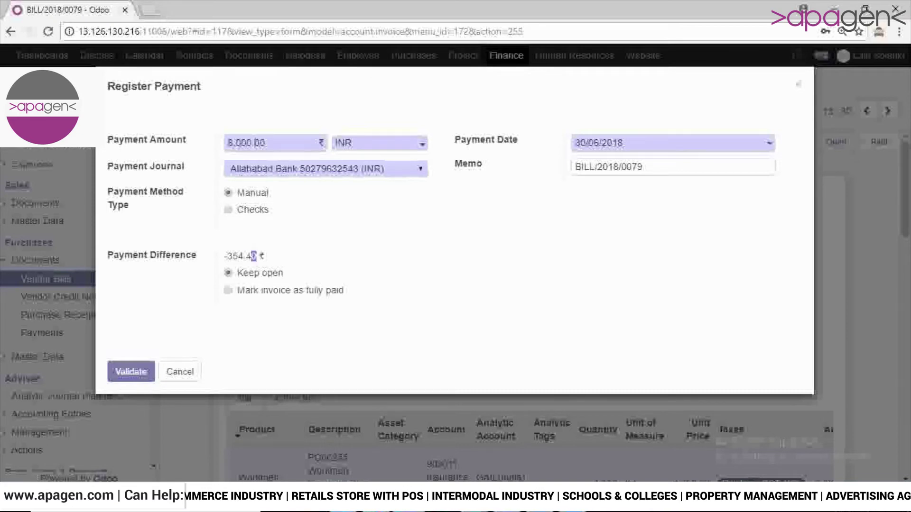
pyautogui.click(246, 256)
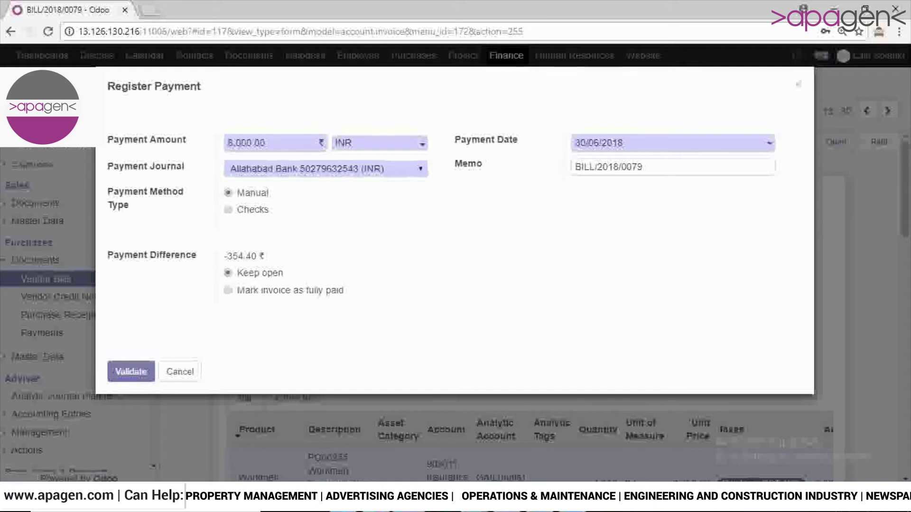
pyautogui.click(228, 290)
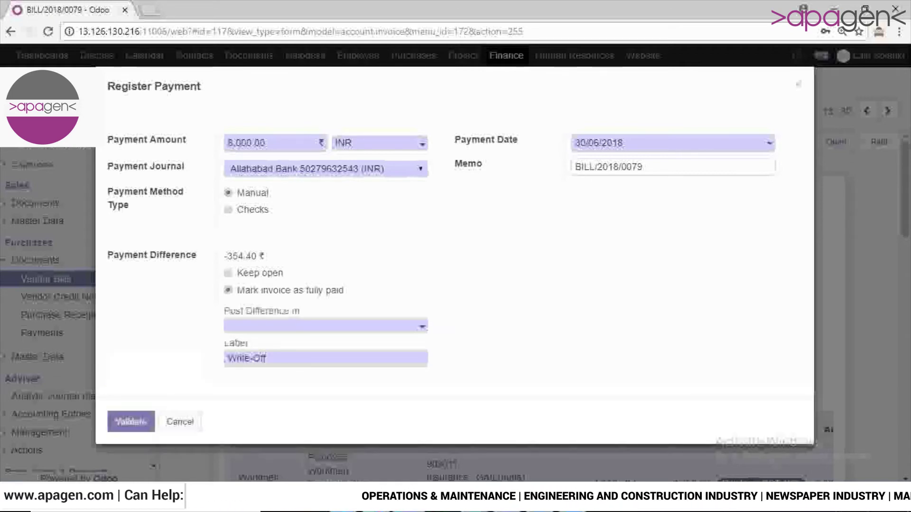
pyautogui.click(323, 326)
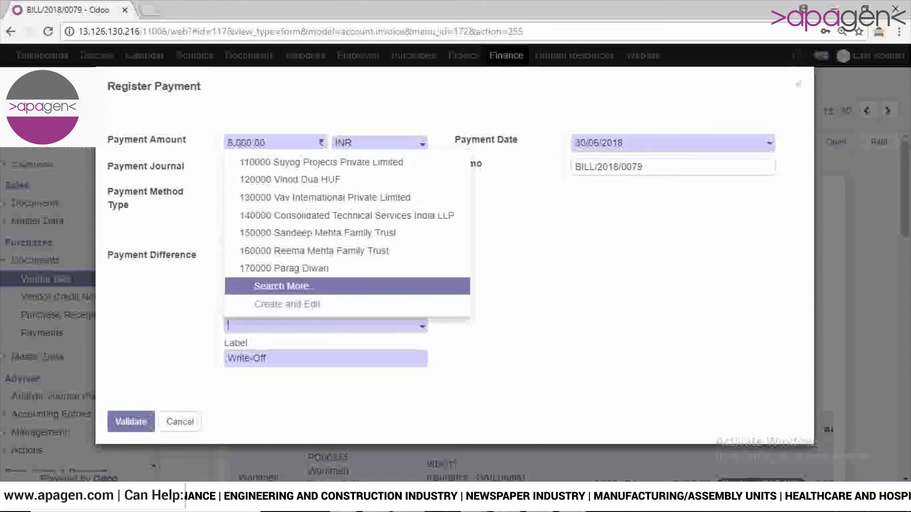
pyautogui.press('Return')
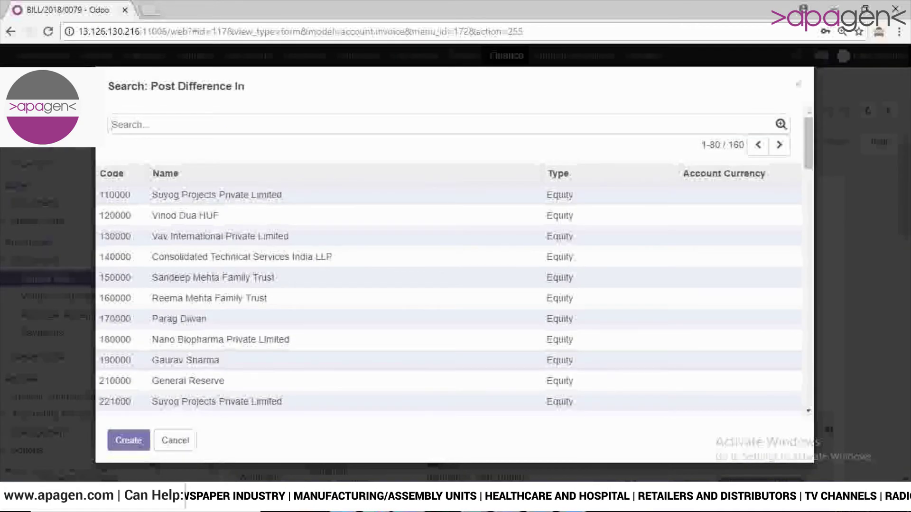
pyautogui.write('hdfc')
pyautogui.press('Return')
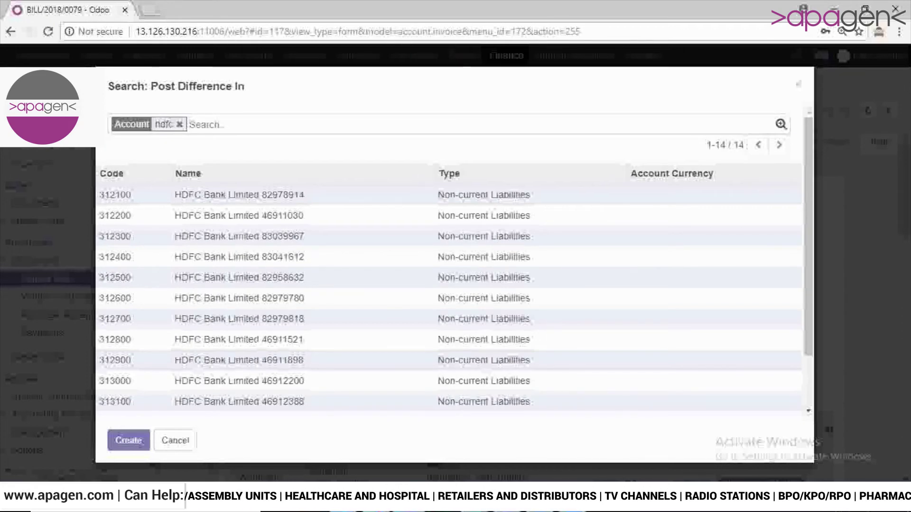
pyautogui.click(239, 195)
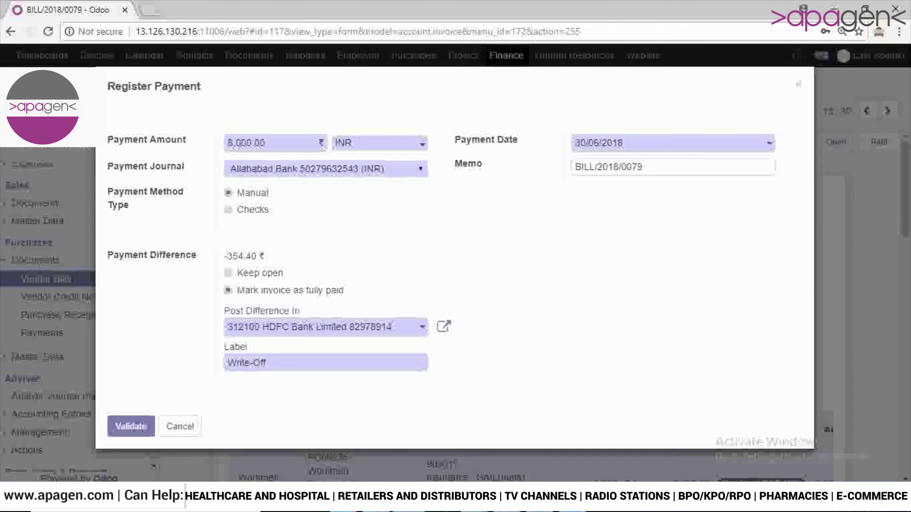
# Step: Change the write-off label to 'Write off' and validate the payment
pyautogui.moveTo(267, 363); pyautogui.dragTo(226, 363)
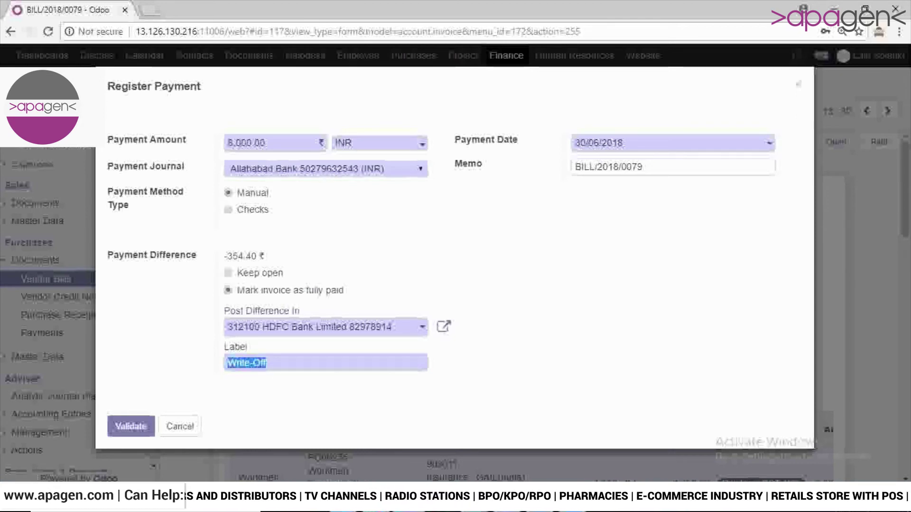
pyautogui.press('BackSpace')
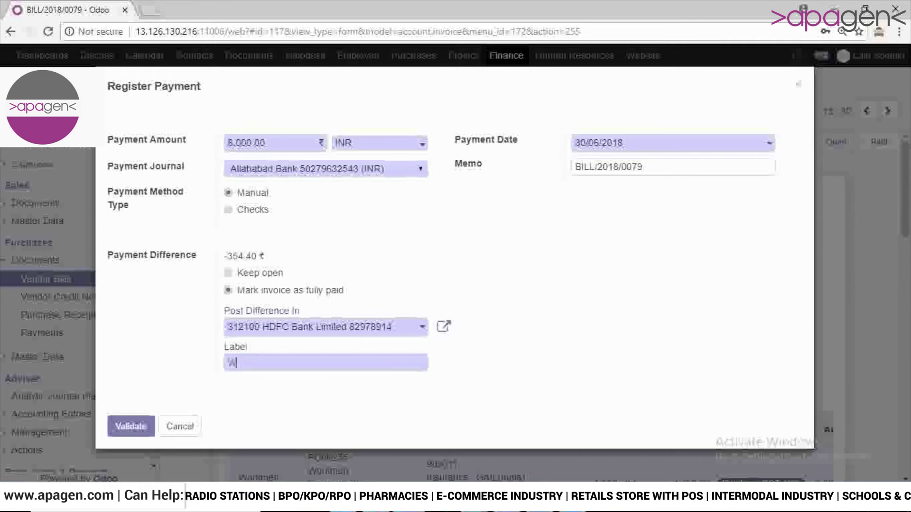
pyautogui.write('Write ')
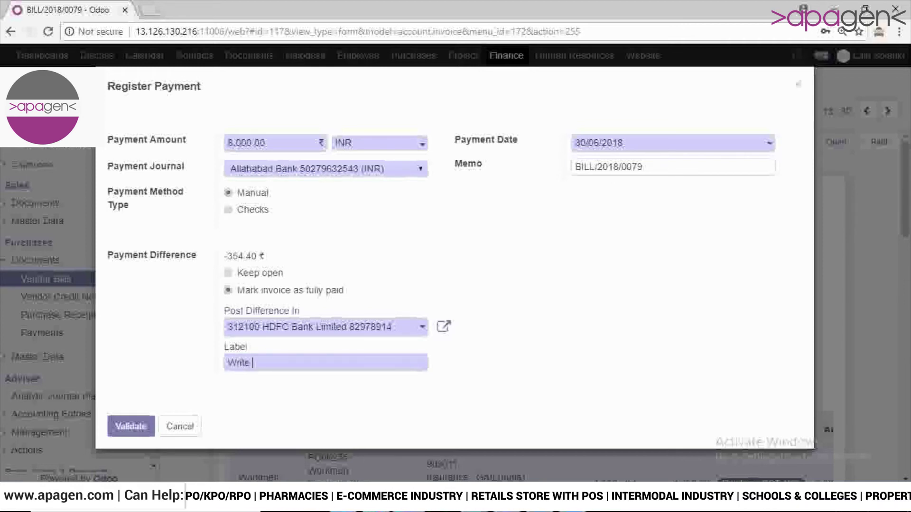
pyautogui.write('off')
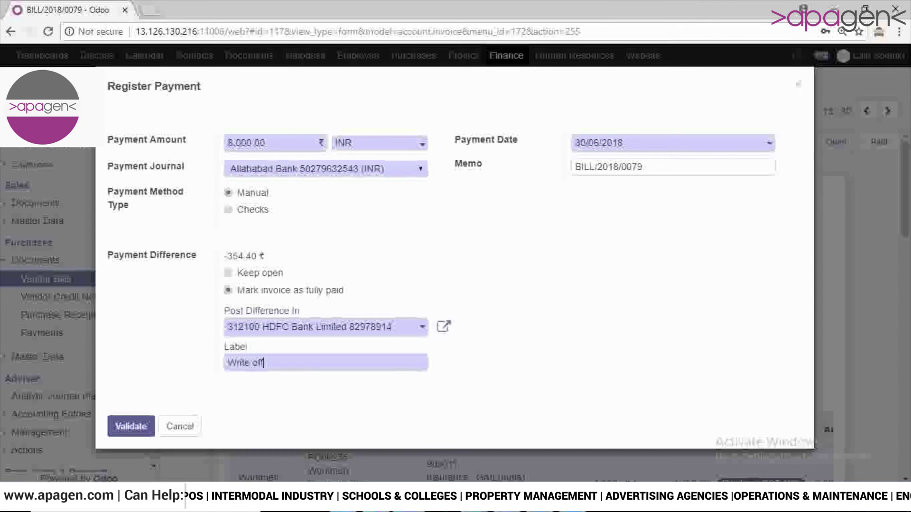
pyautogui.click(131, 426)
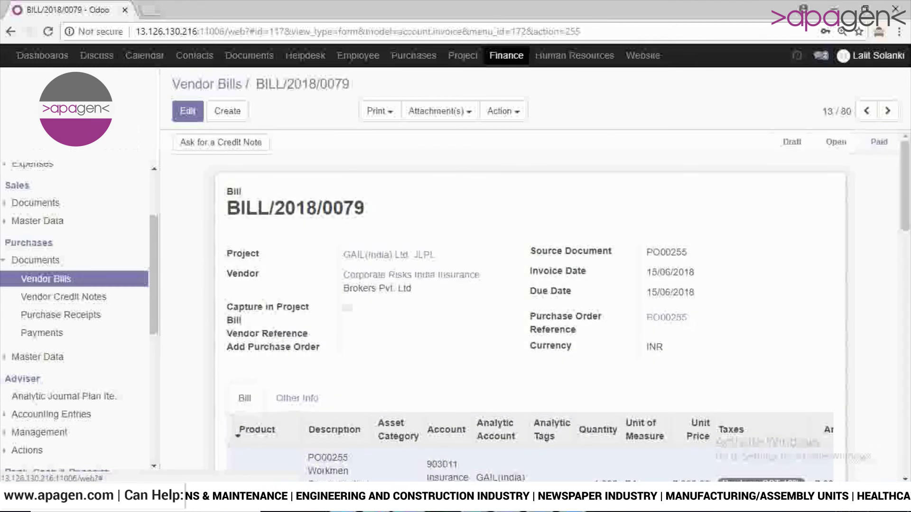
# Step: Review BILL/2018/0079's Workmen Compensation line and TDS totals
pyautogui.scroll(-2, 527, 304)
pyautogui.scroll(-4, 527, 304)
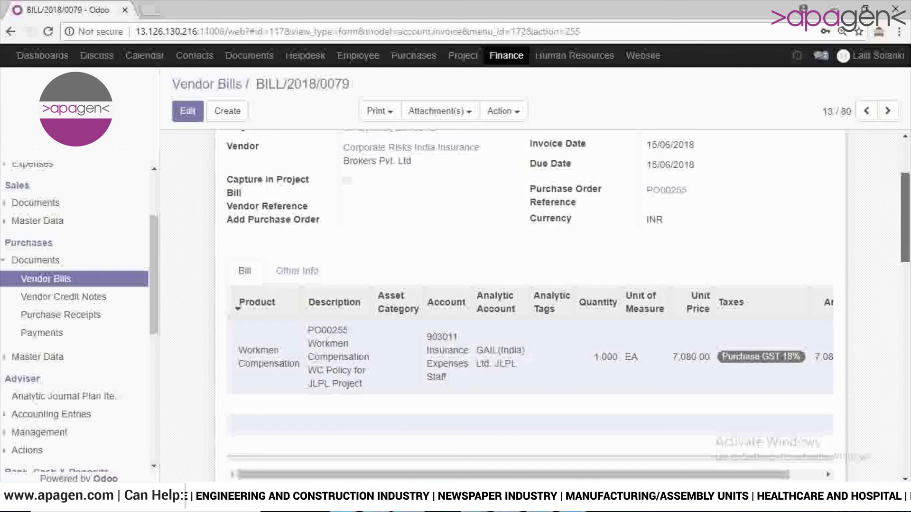